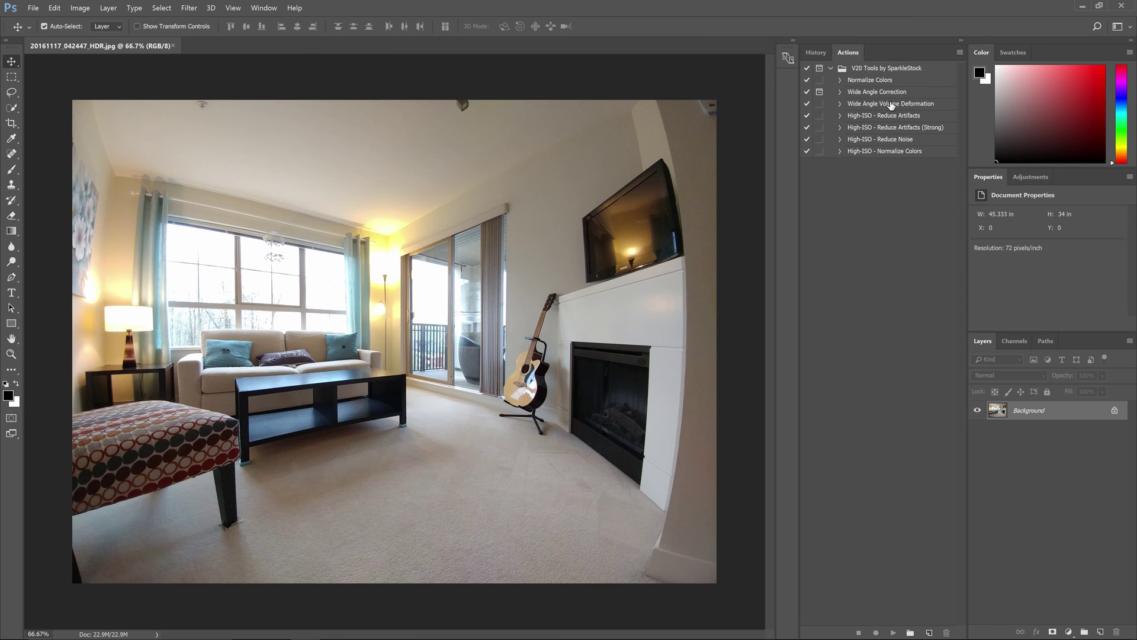
- Run the Wide Angle Correction action on the living room photo and accept the automatic crop
left_click(893, 632)
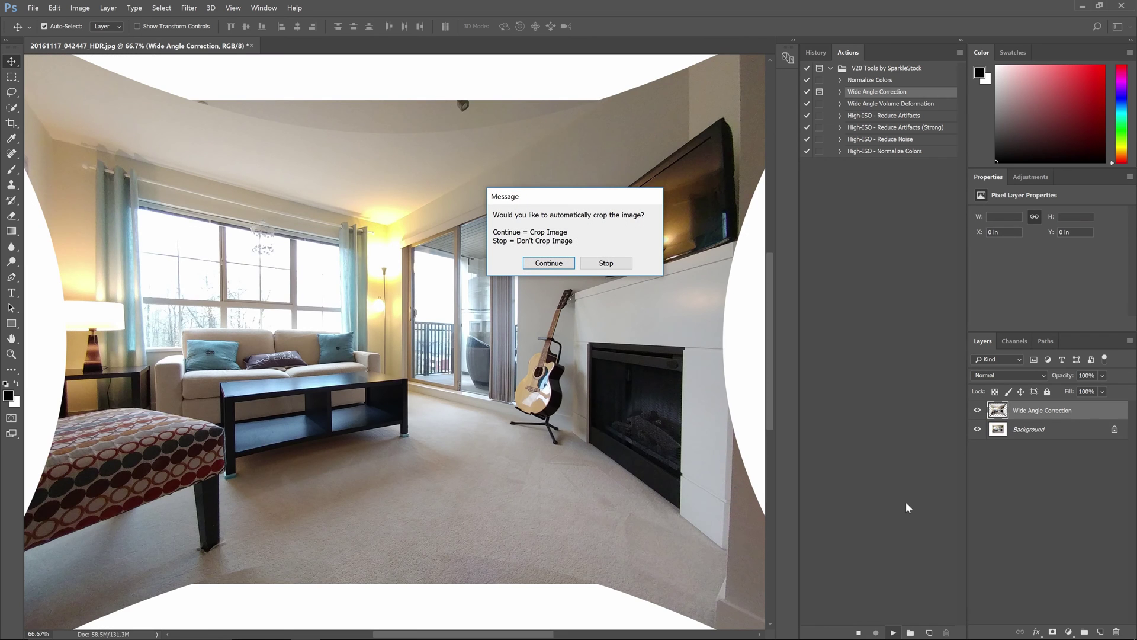
key("Return")
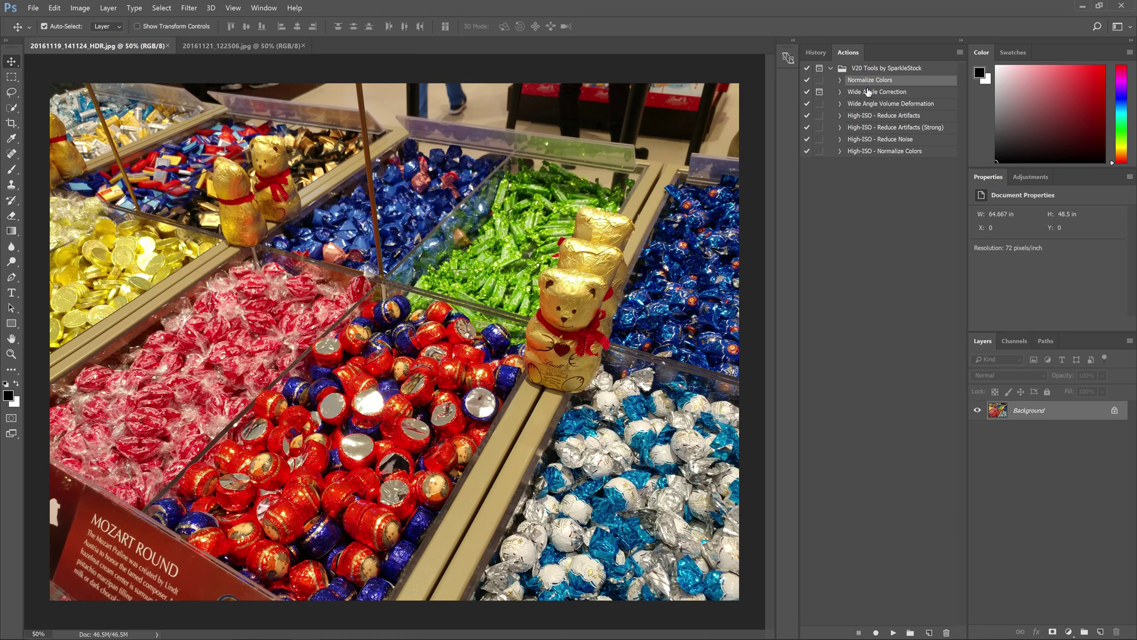
- Run the Normalize Colors action on the candy photo and compare the image with the adjustment layer hidden and shown
left_click(893, 633)
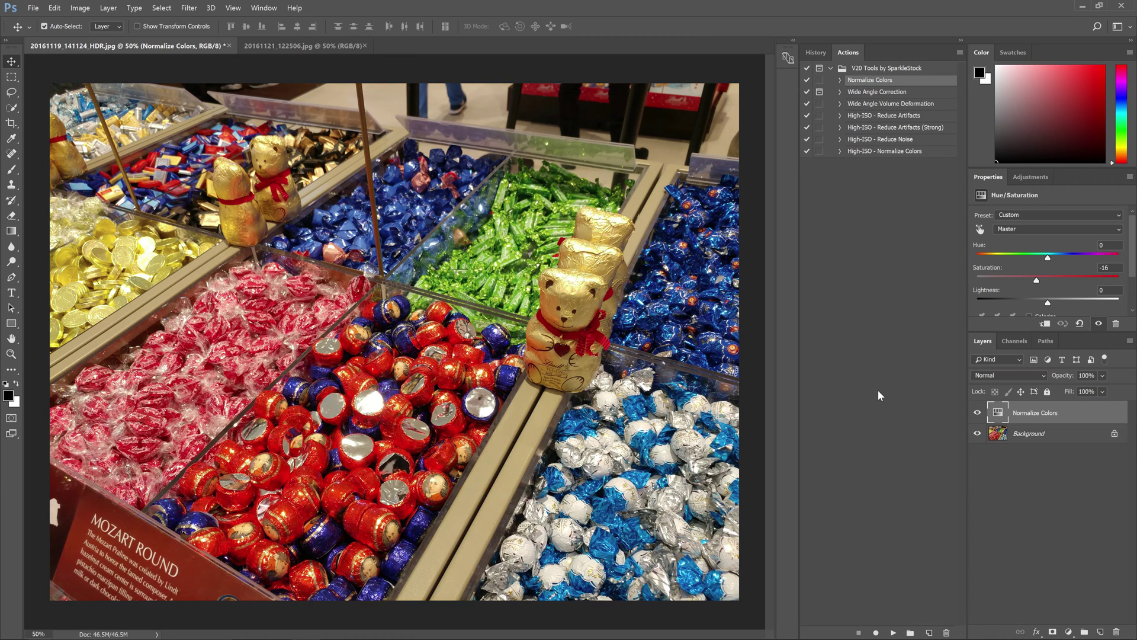
left_click(977, 413)
left_click(977, 413)
left_click(977, 413)
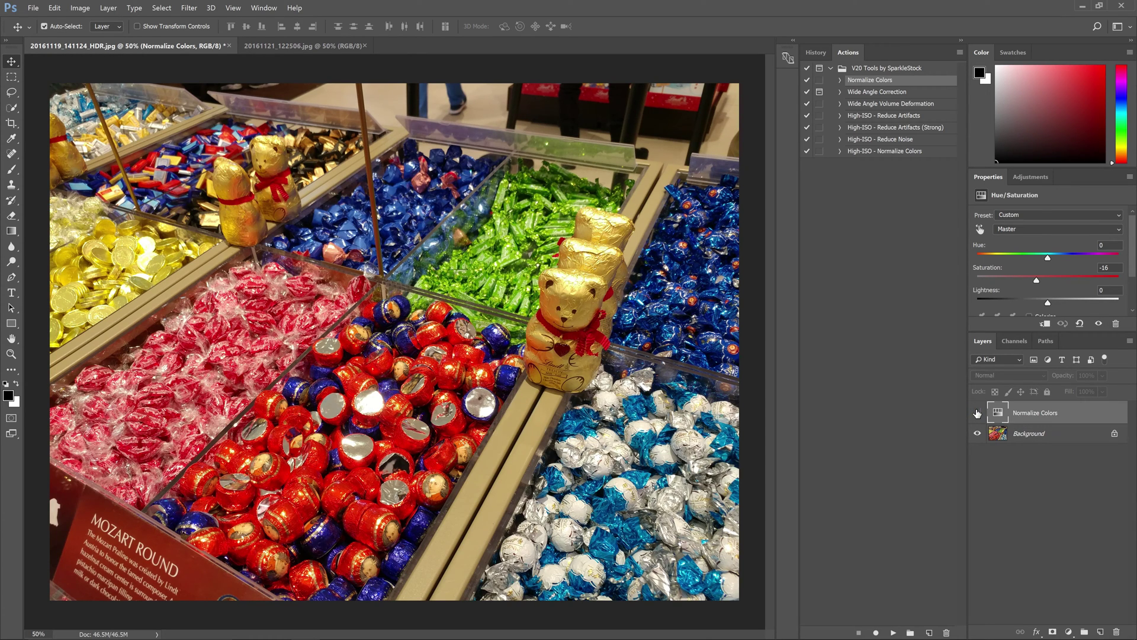
left_click(977, 412)
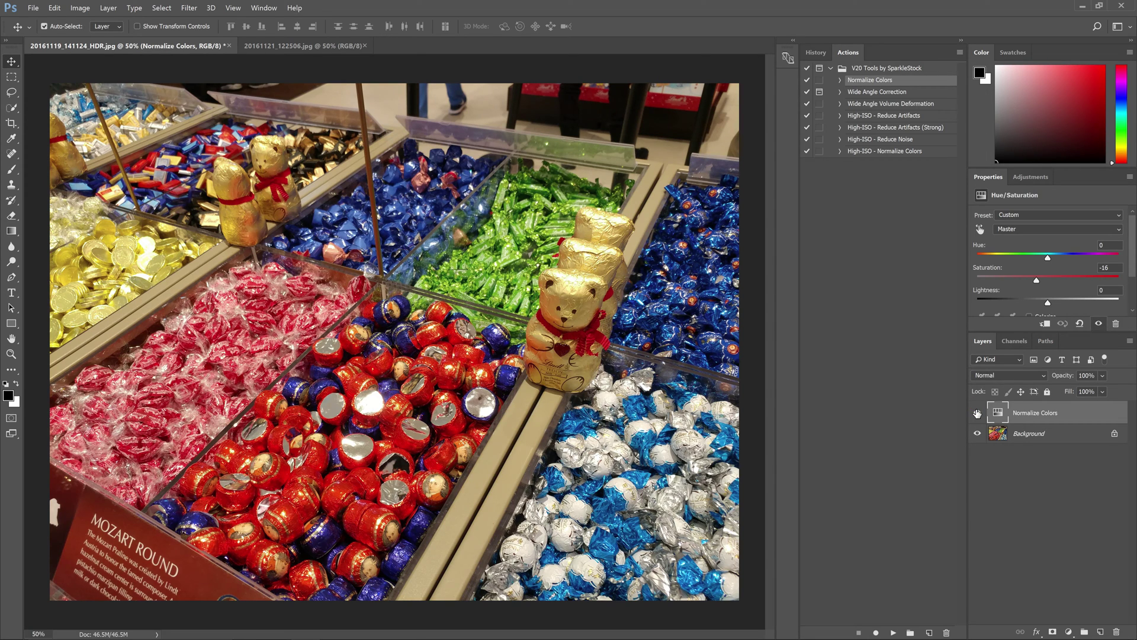
left_click(977, 413)
left_click(978, 412)
- Run the Normalize Colors action on 20161121_122506.jpg and toggle the new layer's visibility to check its effect
key("ctrl+Tab")
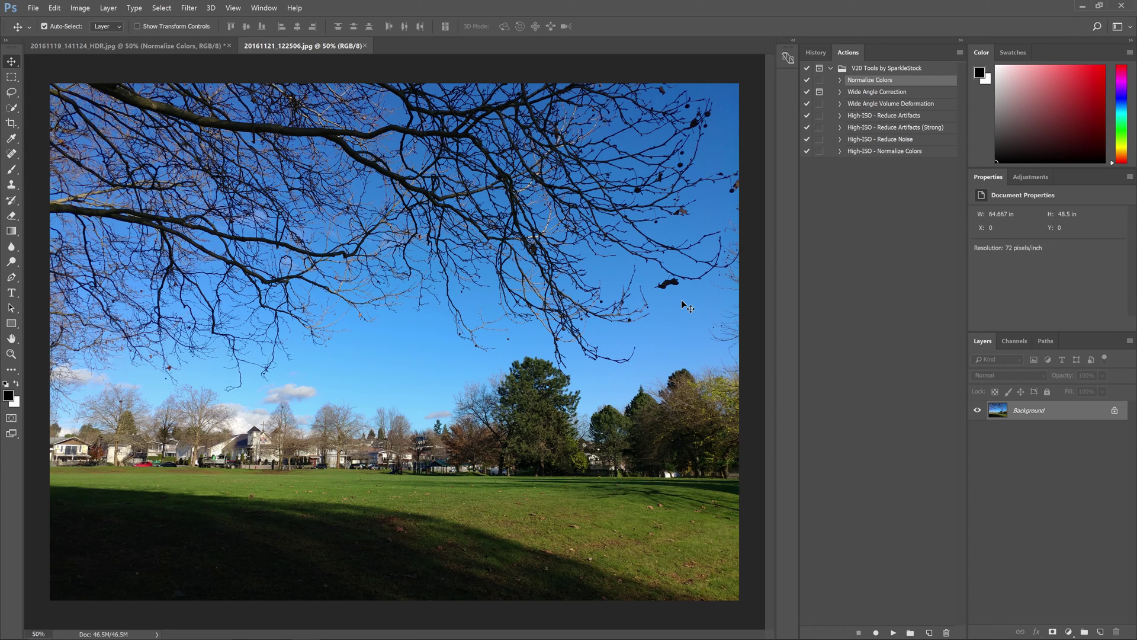
left_click(893, 632)
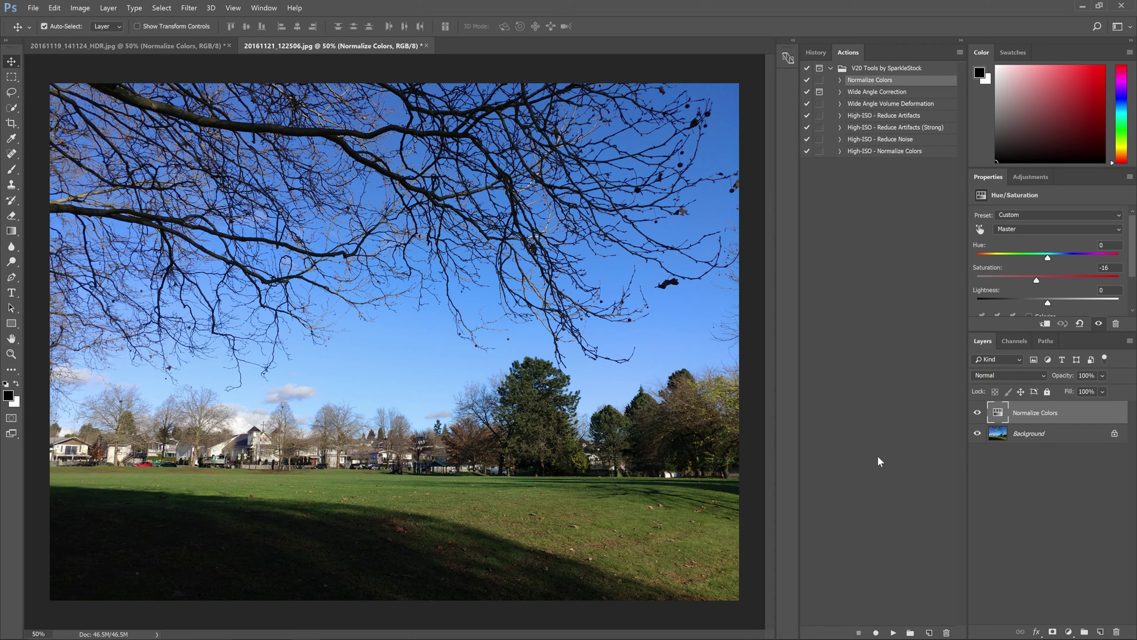
left_click(977, 412)
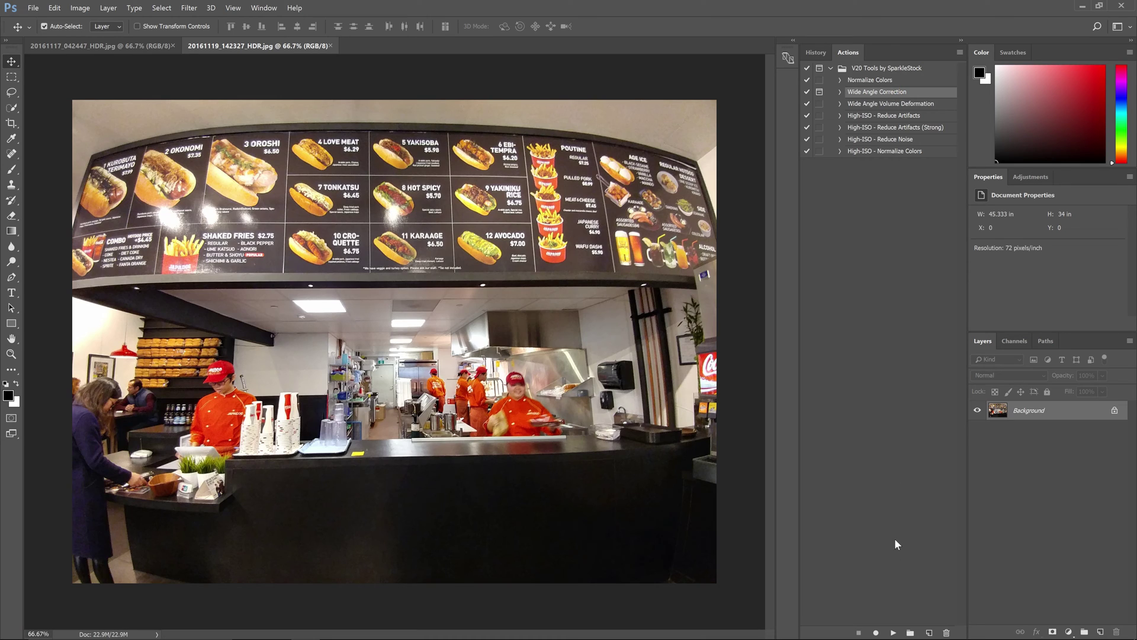
- Run the Wide Angle Correction action with automatic cropping on 20161119_142327_HDR.jpg and compare it with the layer hidden and shown
left_click(893, 633)
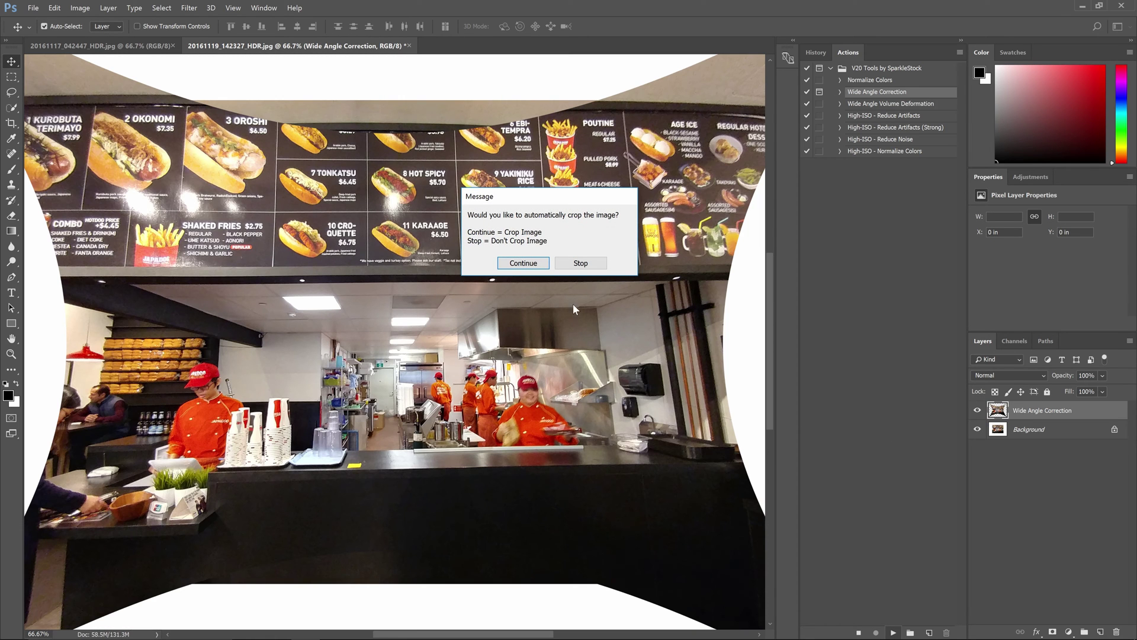
left_click(530, 264)
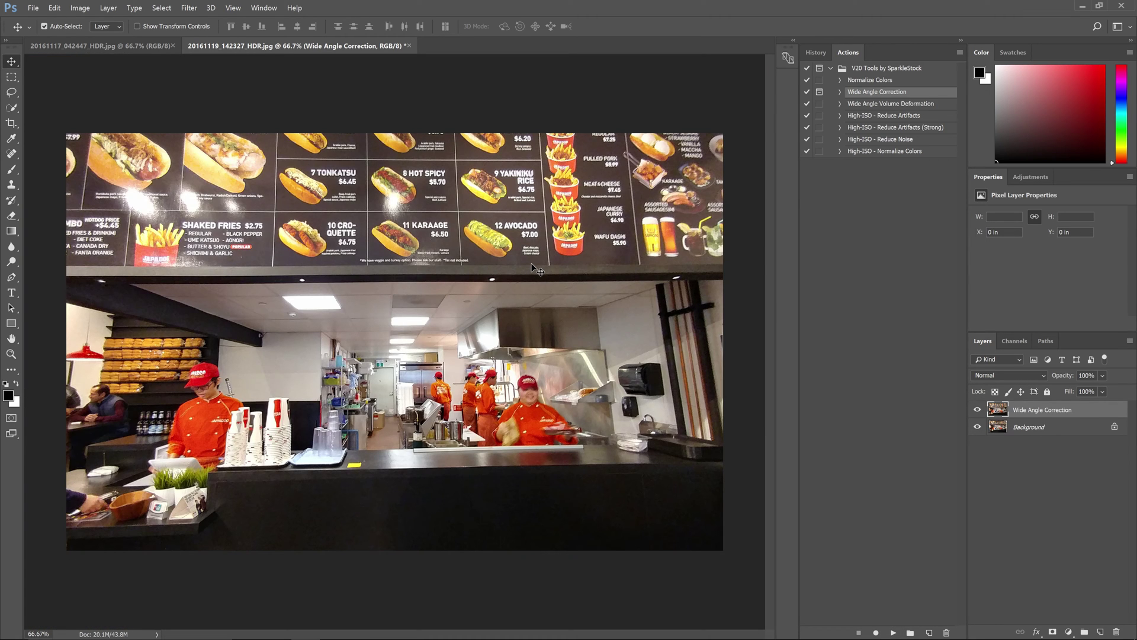
left_click(978, 410)
left_click(978, 410)
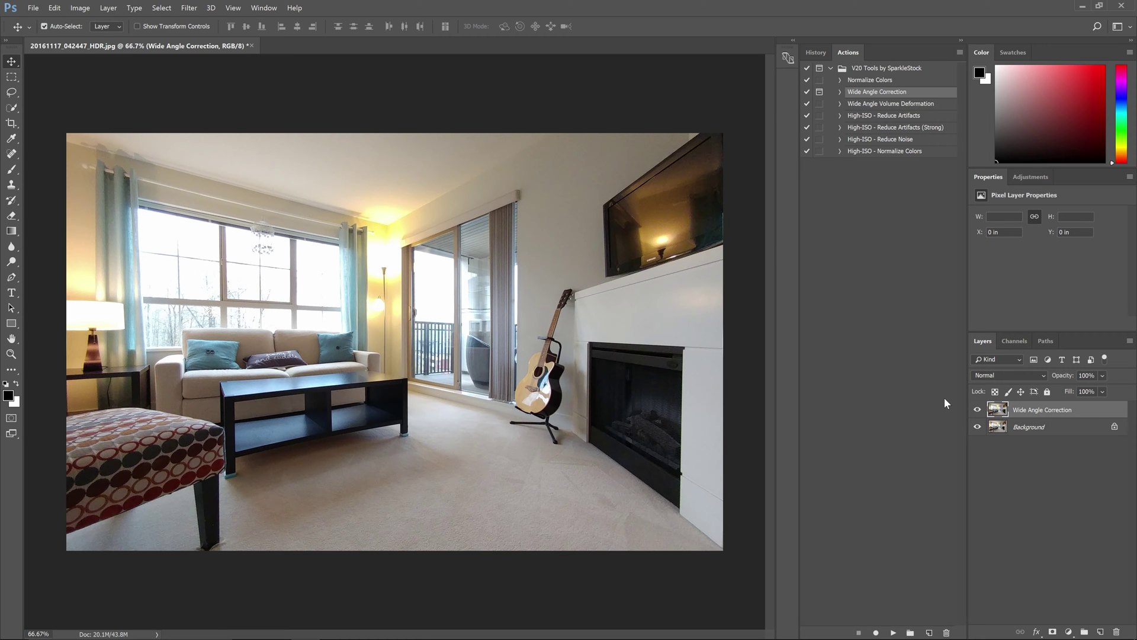
- Compare the living room photo with and without the Wide Angle Correction layer, and run the Wide Angle Volume Deformation action
left_click(915, 104)
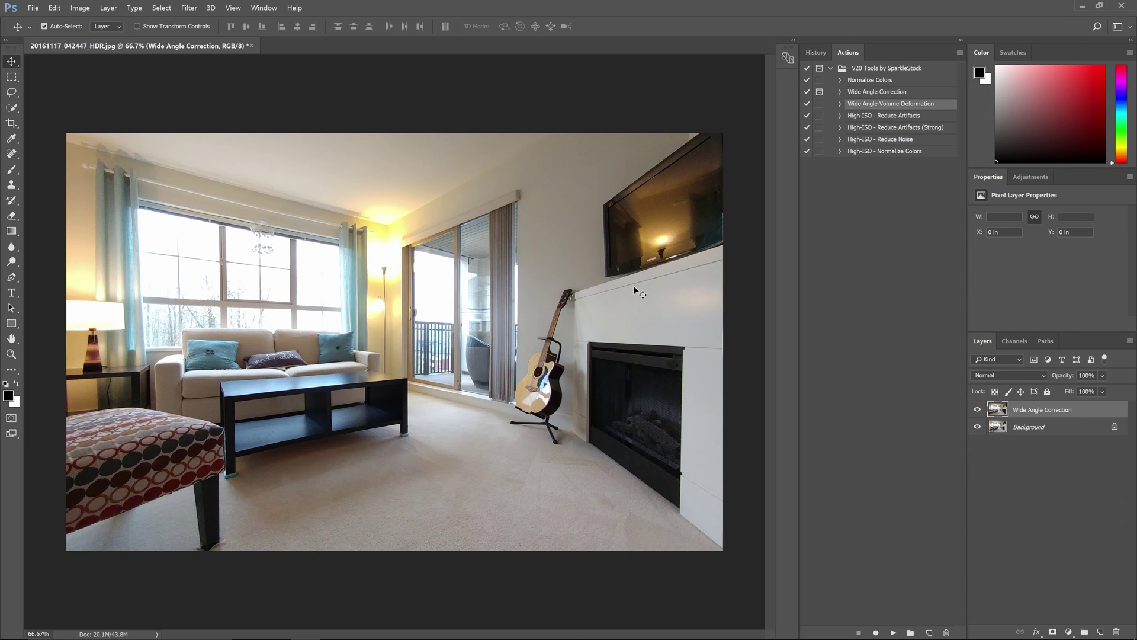
left_click(978, 411)
left_click(977, 410)
left_click(978, 410)
left_click(978, 411)
left_click(894, 633)
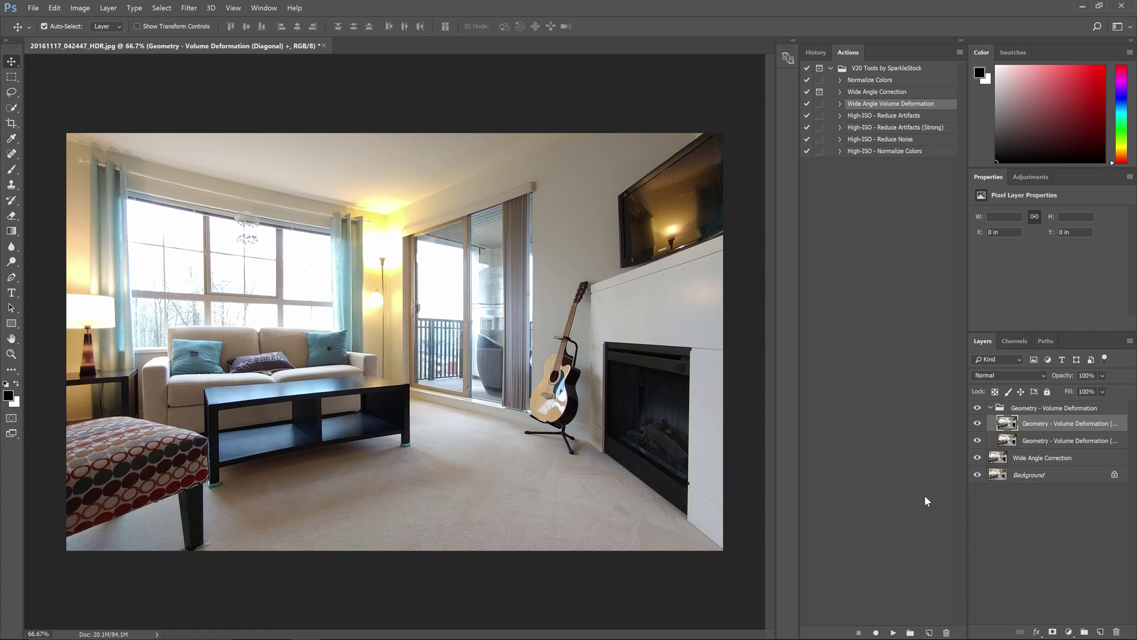
- Toggle the Geometry - Volume Deformation group and its two layers to compare the room's proportions
left_click(977, 408)
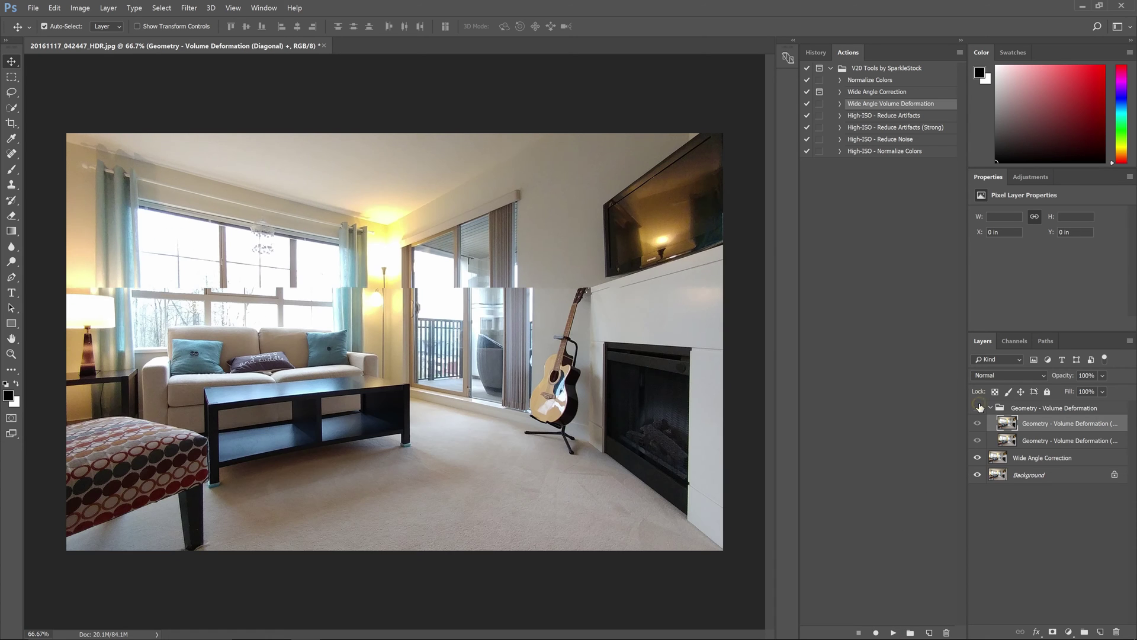
left_click(978, 408)
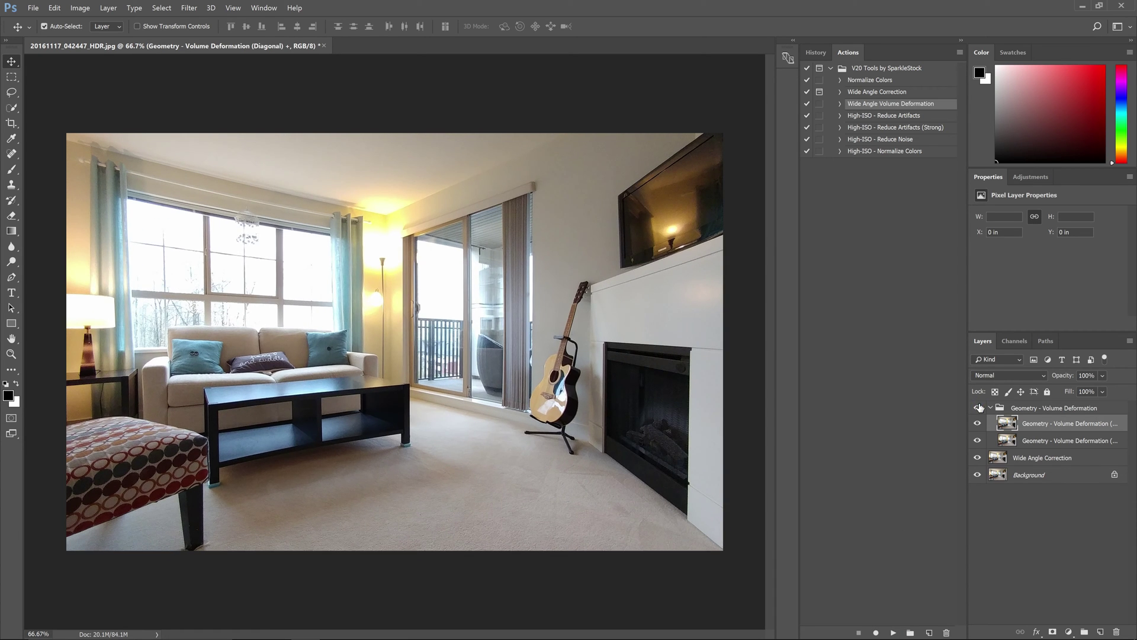
left_click(978, 407)
left_click(979, 407)
left_click(977, 423)
left_click(978, 440)
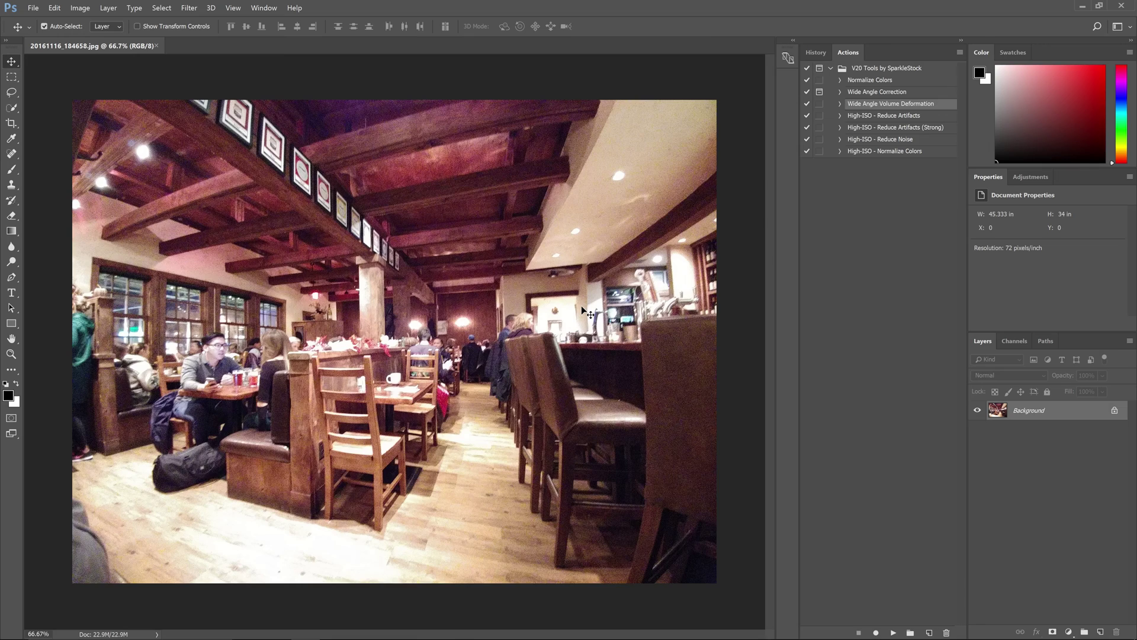
- Inspect the restaurant photo's noise at 500% and run the High-ISO - Reduce Artifacts action on it
key("ctrl+plus")
key("ctrl+plus")
key("ctrl+plus")
key("ctrl+plus")
key("ctrl+plus")
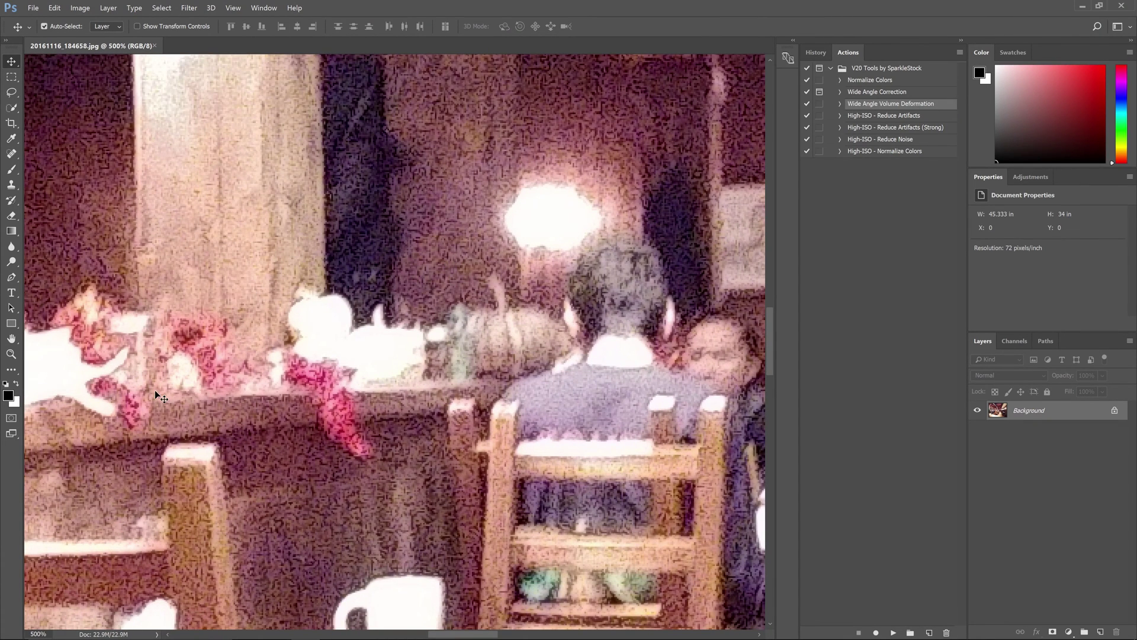
left_click(906, 119)
left_click(893, 632)
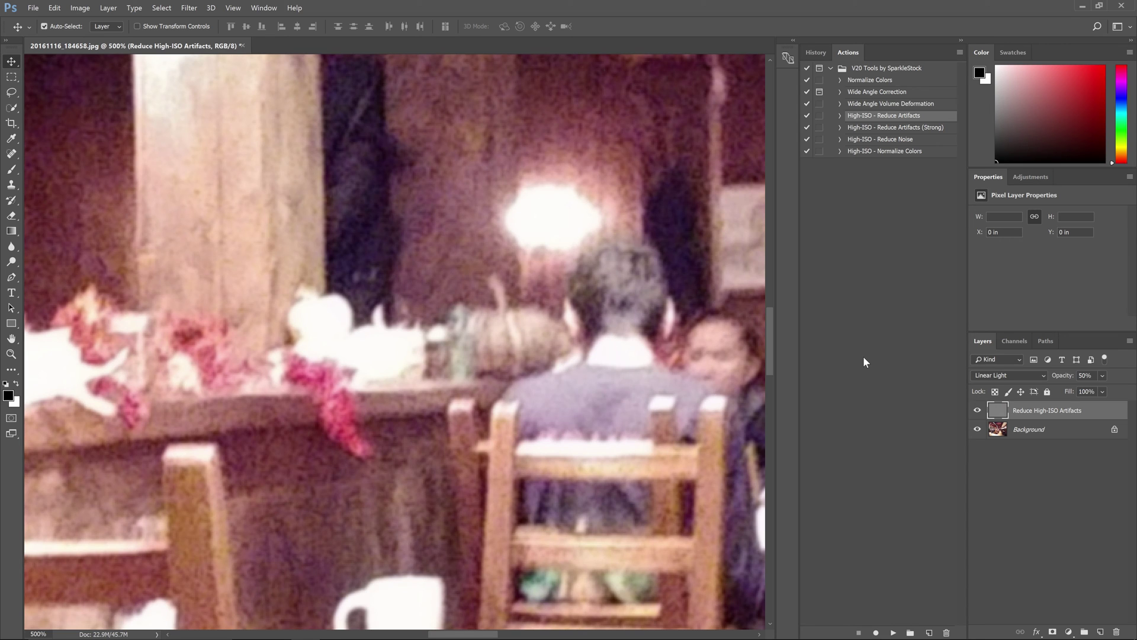
- Compare the chairs and the seated man in the cap with the Reduce High-ISO Artifacts layer hidden and shown
left_click(977, 411)
left_click(977, 411)
left_click_drag(363, 389, 1050, 425)
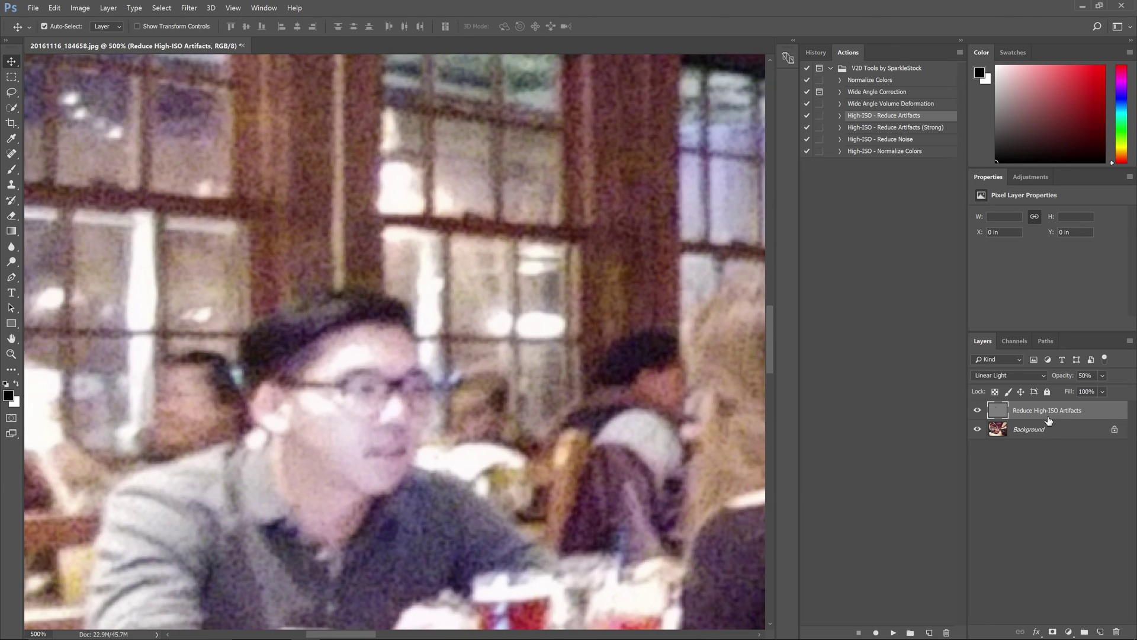
left_click(977, 411)
left_click(977, 411)
left_click(977, 411)
left_click(977, 411)
- Delete the Reduce High-ISO Artifacts layer and run the High-ISO - Reduce Artifacts (Strong) action instead
key("Delete")
left_click(924, 128)
left_click(893, 633)
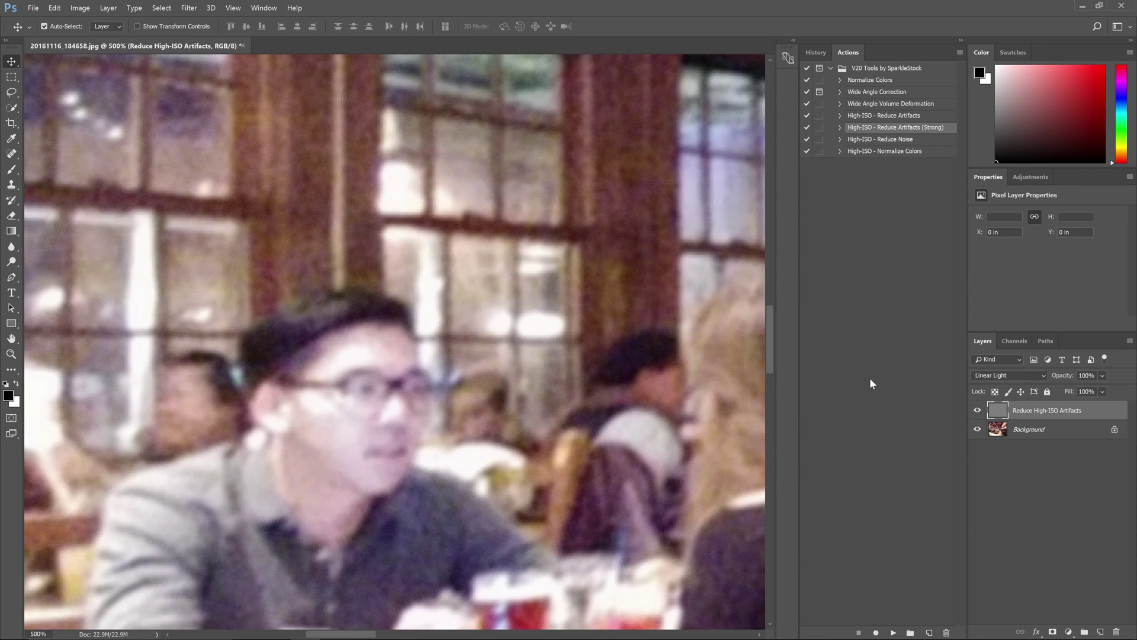
- Toggle the strong artifact reduction layer repeatedly to compare the detail around the seated man
left_click(977, 410)
left_click(978, 412)
left_click(978, 411)
left_click(978, 411)
left_click(978, 410)
left_click(978, 412)
left_click(882, 289)
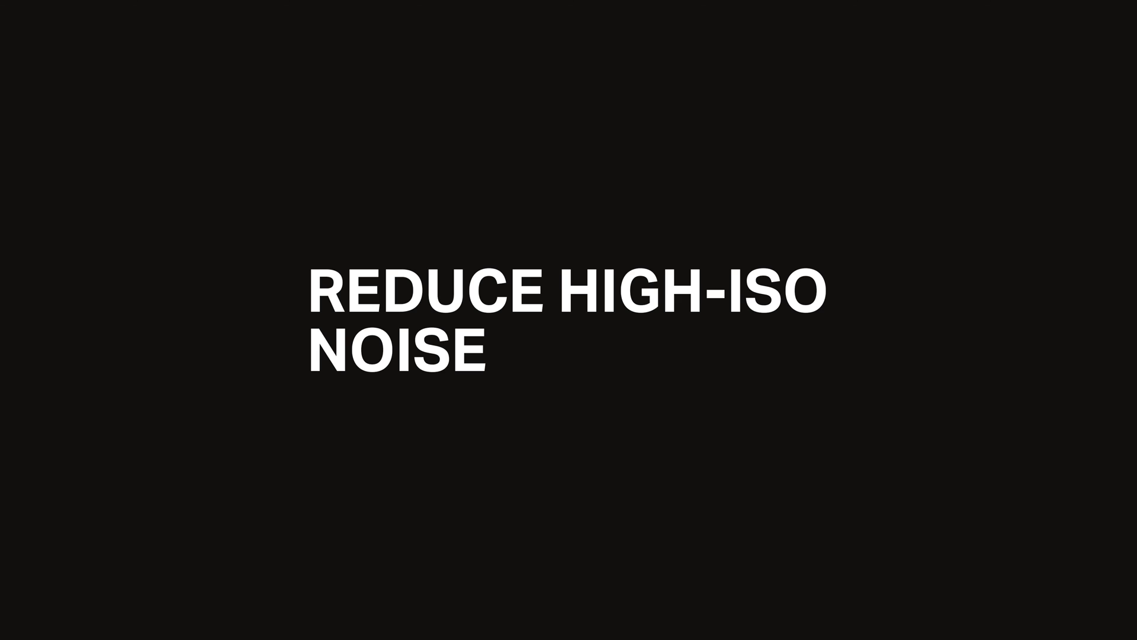
- Run the High-ISO - Reduce Noise action on the restaurant photo
left_click(883, 139)
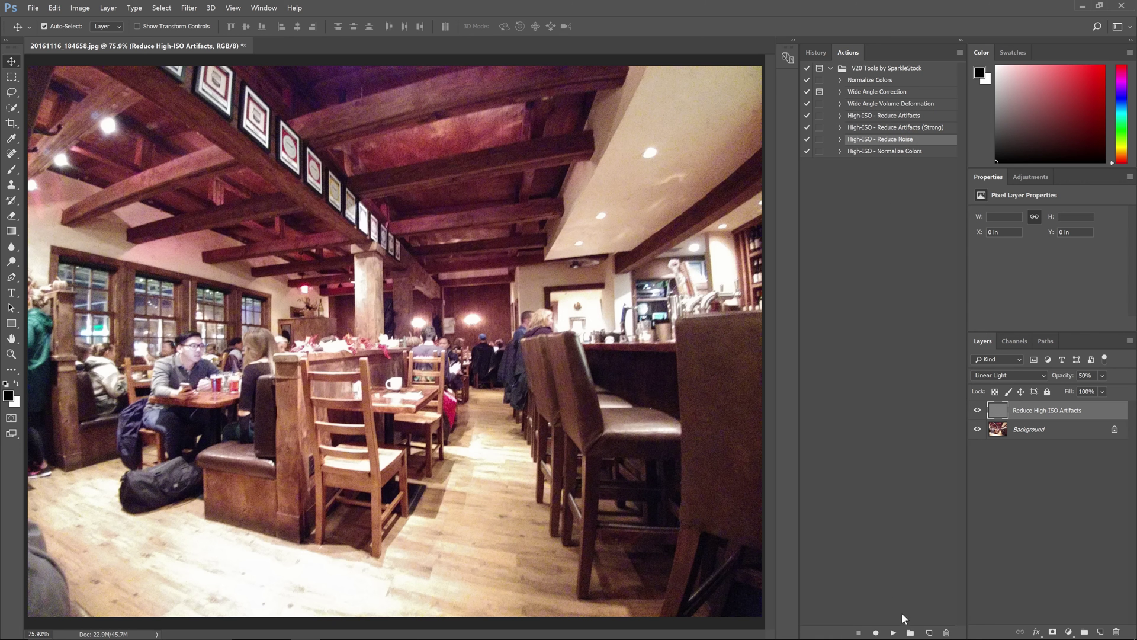
left_click(893, 633)
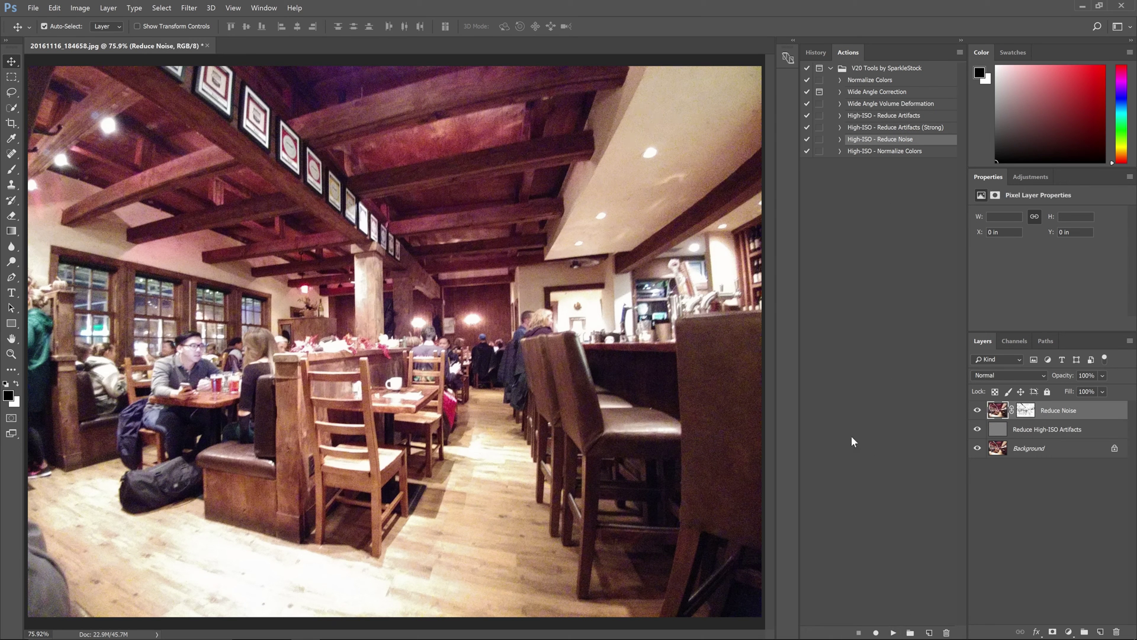
- Examine the back wall and people at 400% with the Reduce Noise layer hidden and shown
scroll(444, 337, "up", 10)
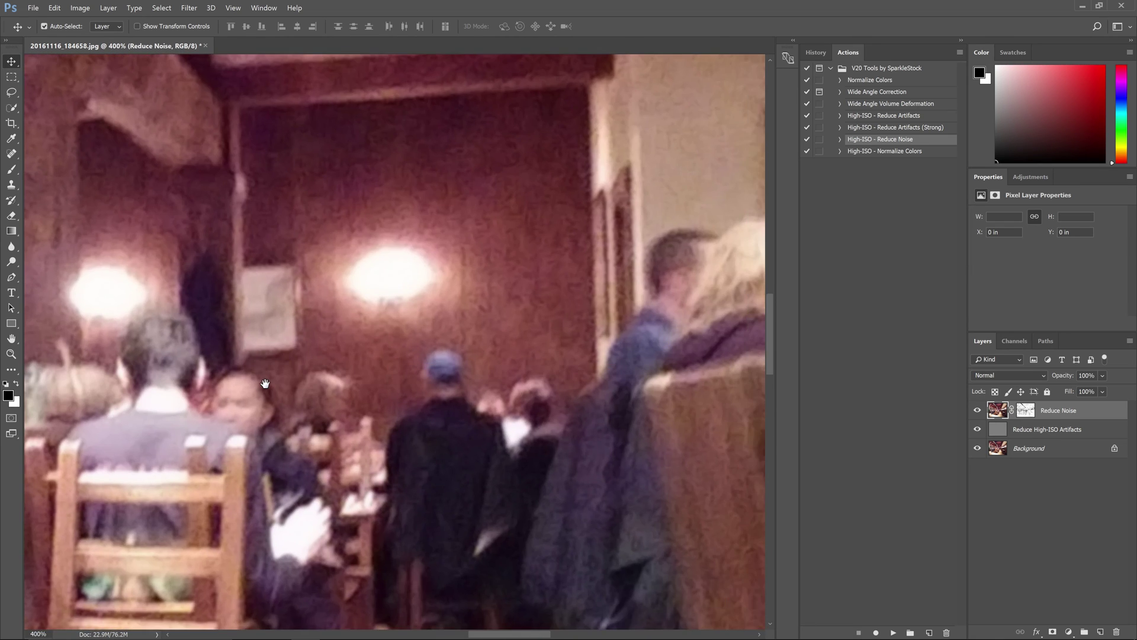
left_click_drag(265, 384, 272, 406)
left_click(977, 409)
left_click(977, 411)
left_click(978, 410)
left_click(978, 411)
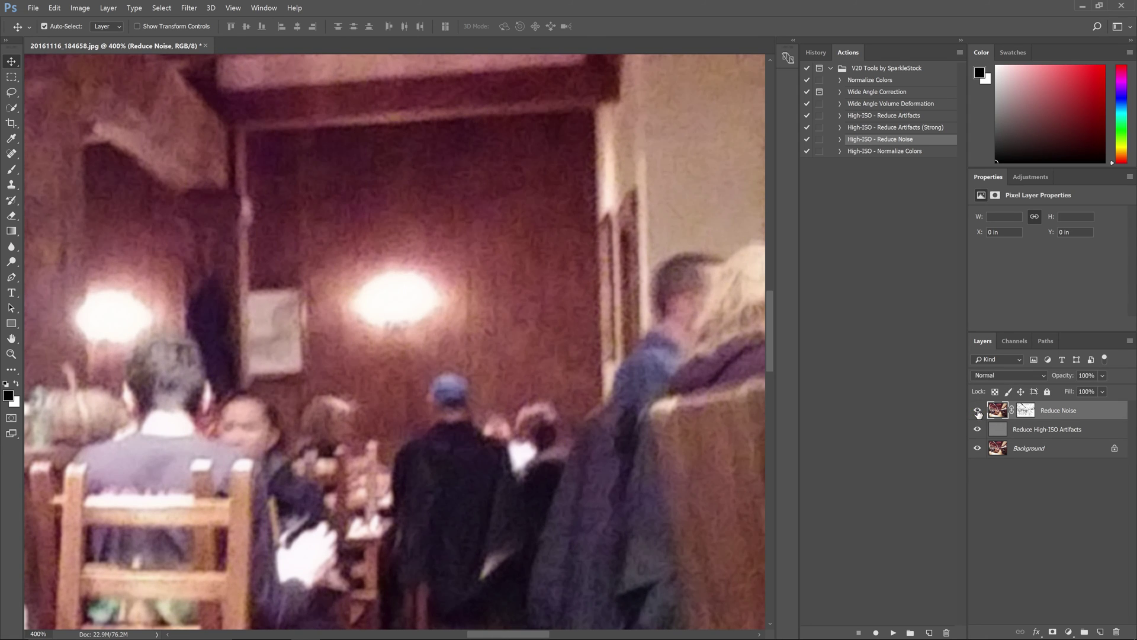
left_click(977, 410)
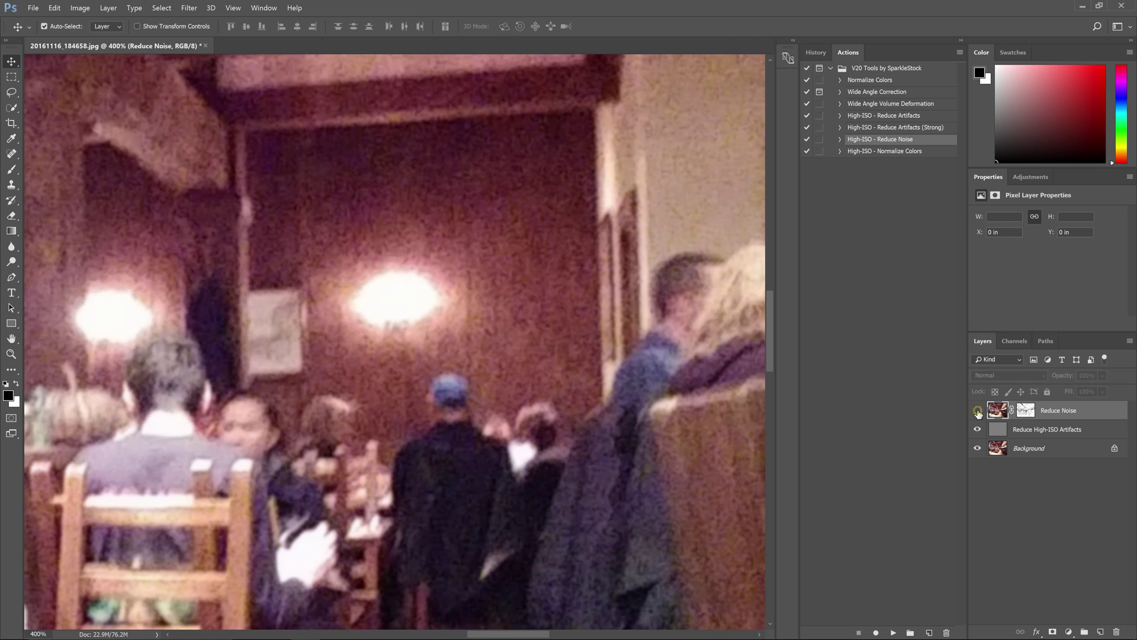
left_click(977, 410)
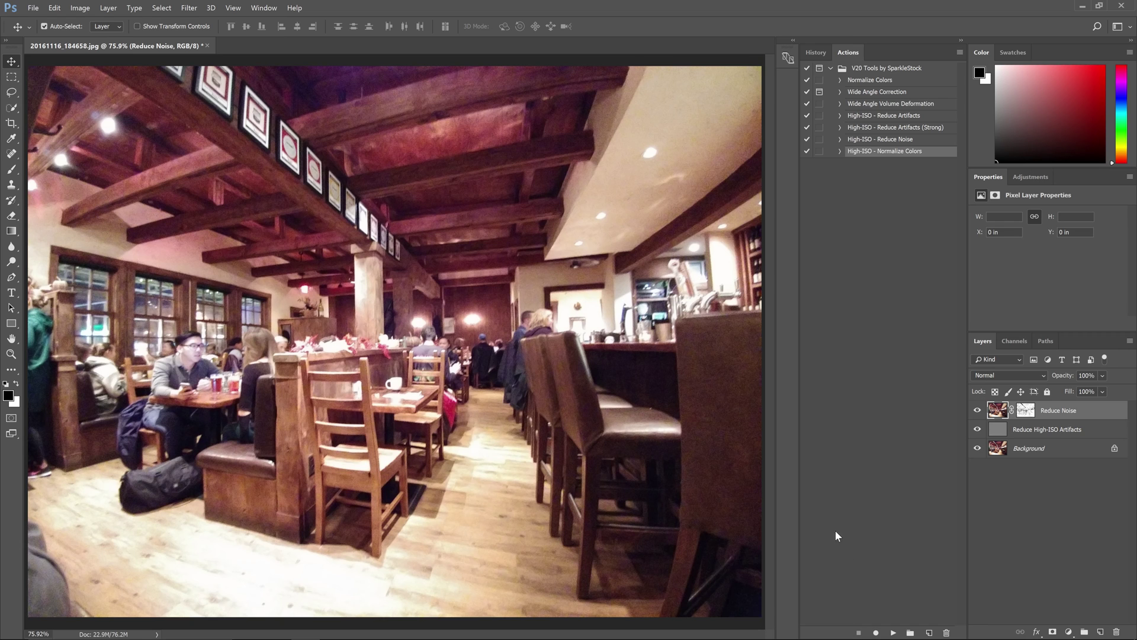
- Run the High-ISO - Normalize Colors action and try a lower opacity on the Normalize High-ISO Tones layer
left_click(893, 633)
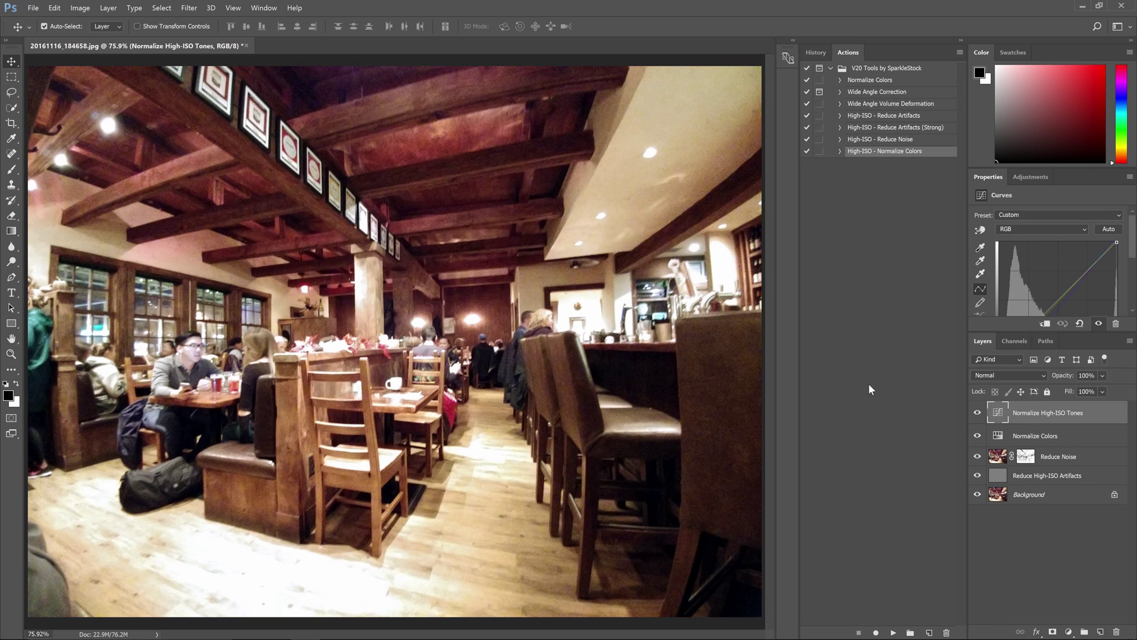
left_click_drag(1100, 374, 1022, 386)
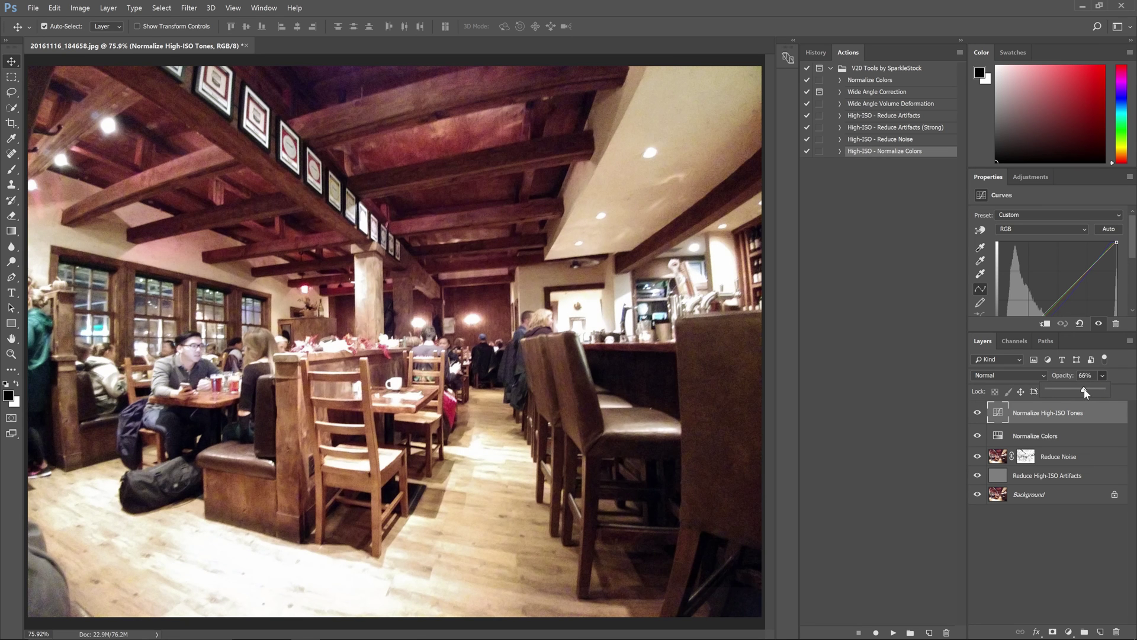
- Compare the restaurant photo with the Normalize High-ISO Tones and Normalize Colors layers hidden and shown
left_click(977, 412)
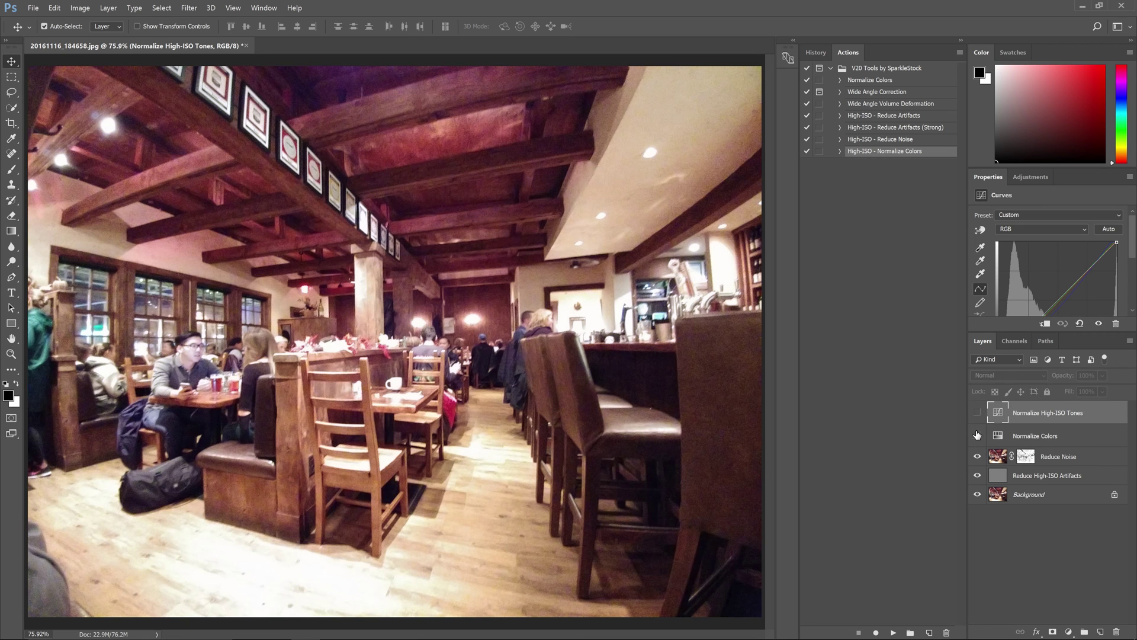
left_click(977, 412)
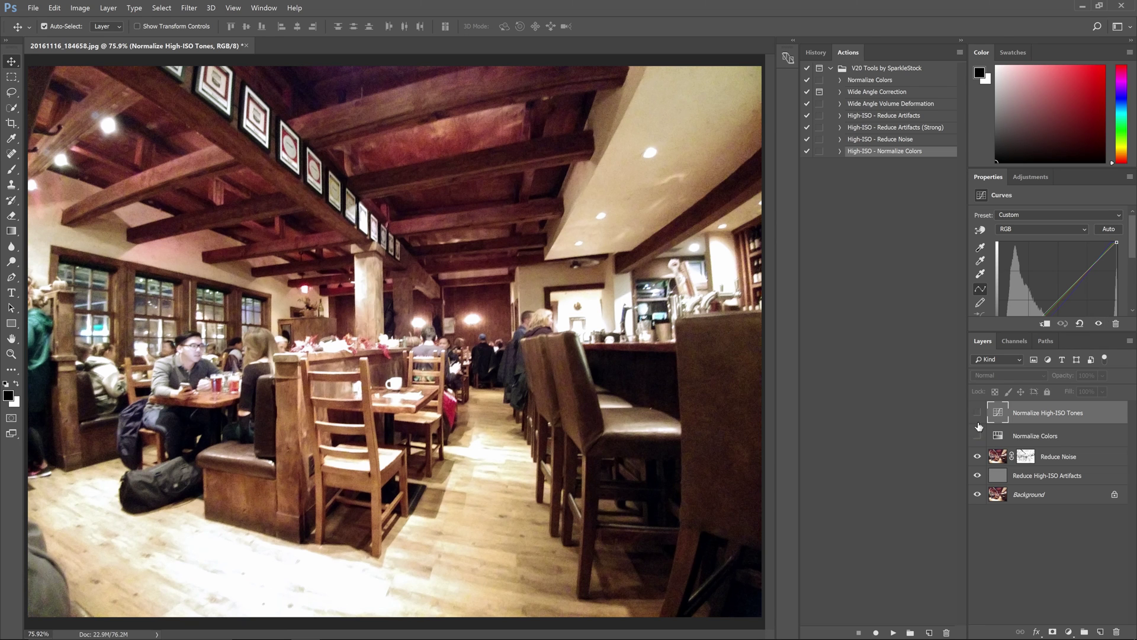
left_click(977, 412)
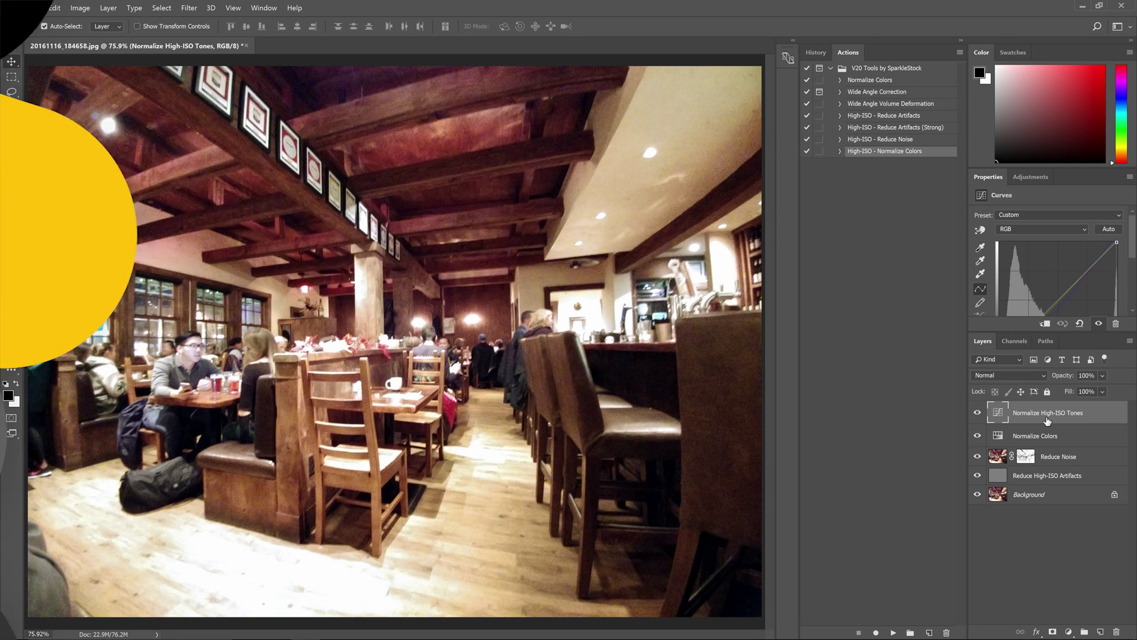